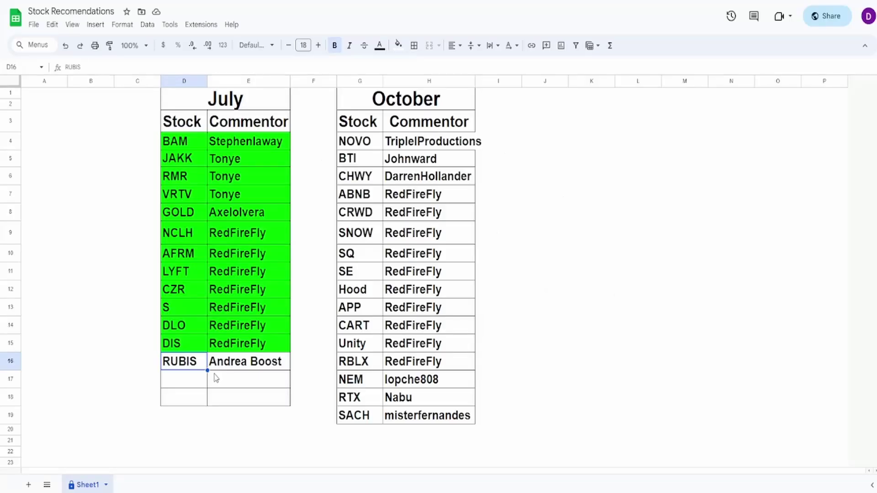
Select the RUBIS entry and its commentator in the July stock picks list.
left_click_drag(172, 361, 336, 359)
left_click(274, 379)
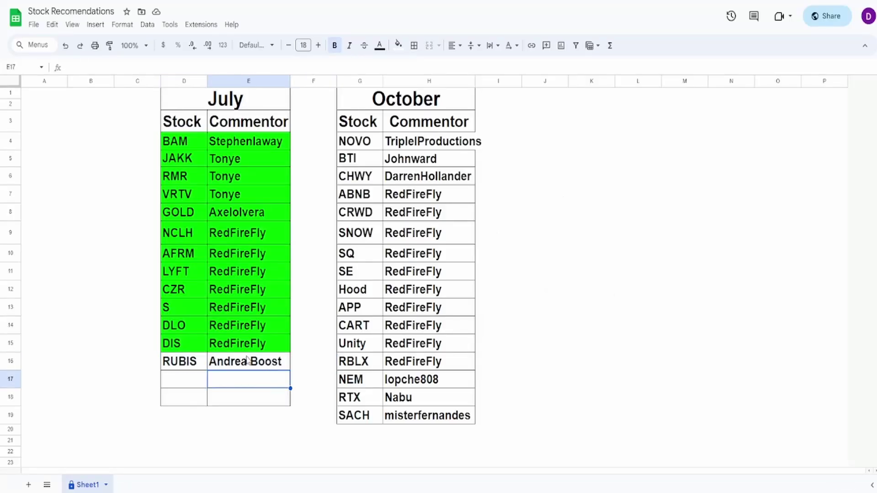
left_click_drag(249, 361, 192, 362)
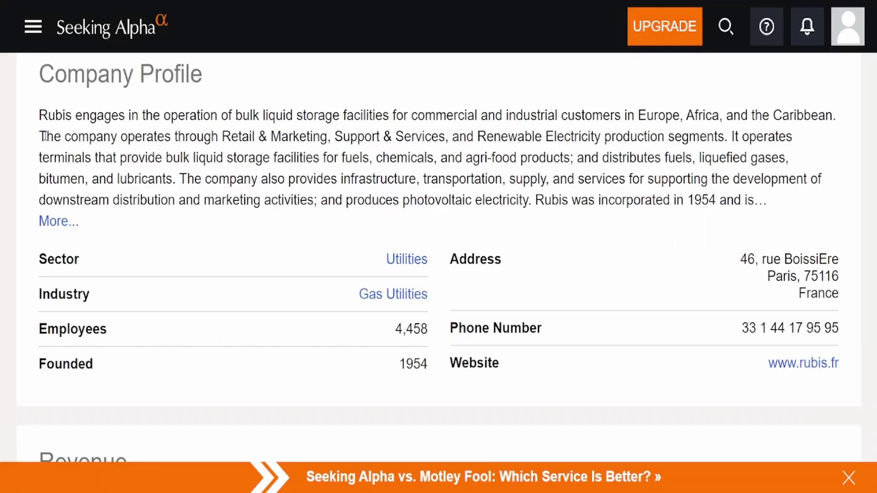
Highlight the opening words of the Rubis company description while reading it.
left_click_drag(48, 114, 579, 102)
left_click(636, 163)
left_click_drag(87, 136, 299, 136)
left_click(278, 139)
left_click_drag(494, 137, 647, 137)
left_click(647, 137)
left_click_drag(86, 159, 218, 157)
left_click(244, 170)
left_click_drag(313, 158, 417, 159)
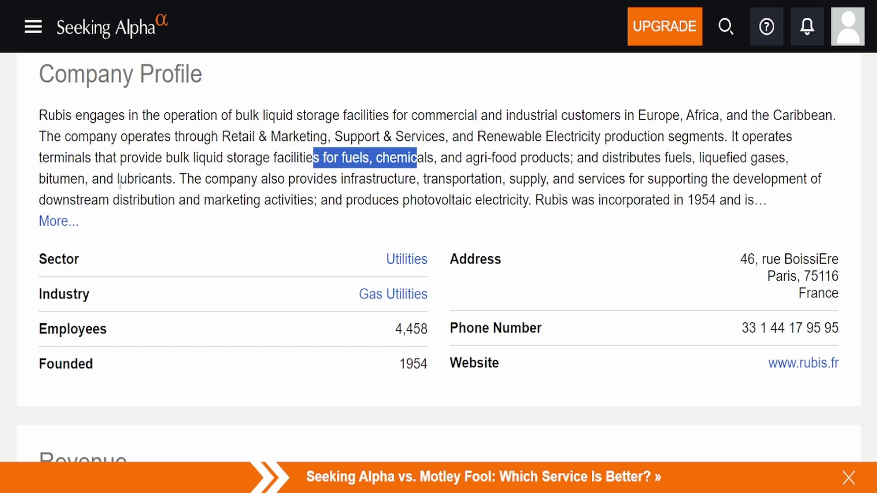
left_click_drag(50, 179, 174, 179)
left_click(189, 173)
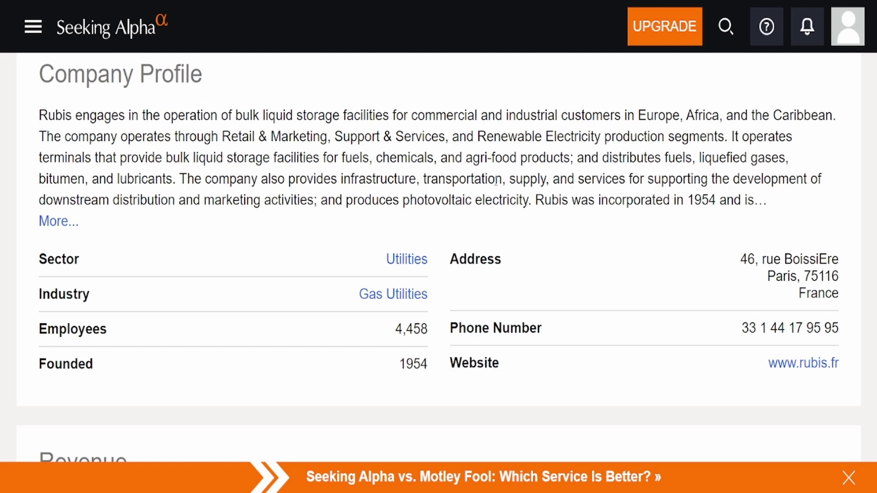
left_click_drag(606, 183, 669, 182)
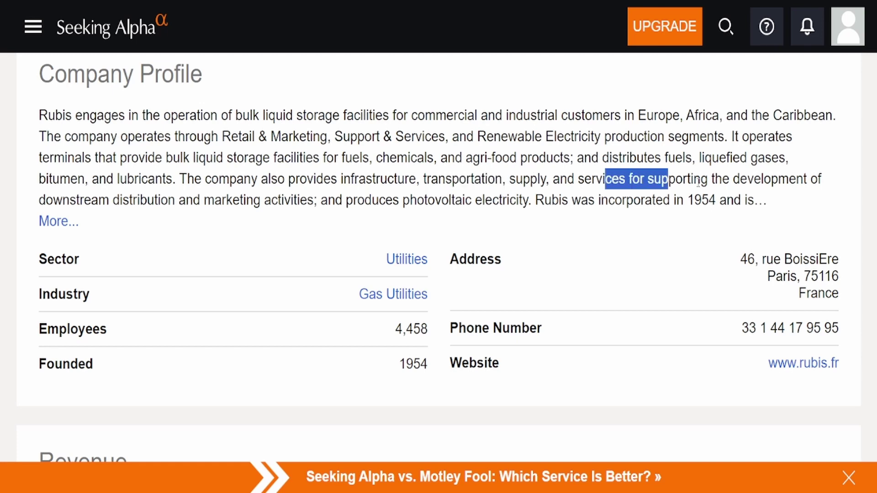
left_click(713, 185)
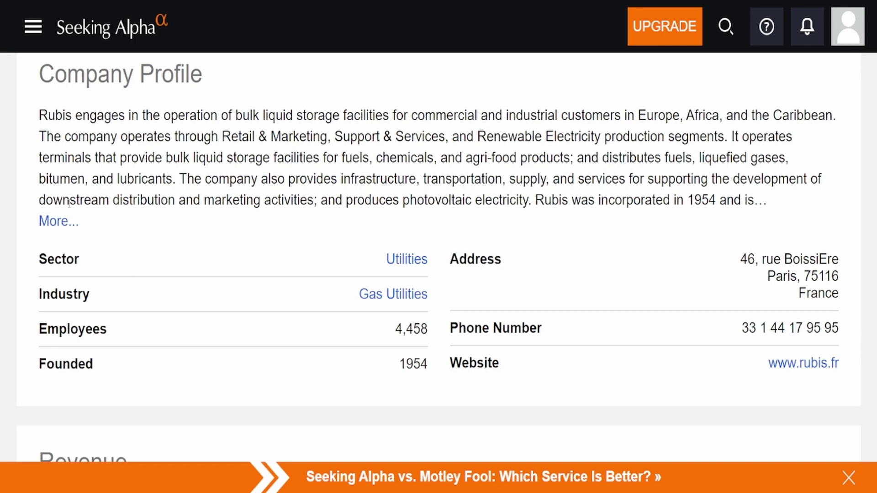
left_click_drag(69, 200, 284, 200)
left_click(211, 212)
left_click_drag(793, 284, 850, 294)
left_click(797, 260)
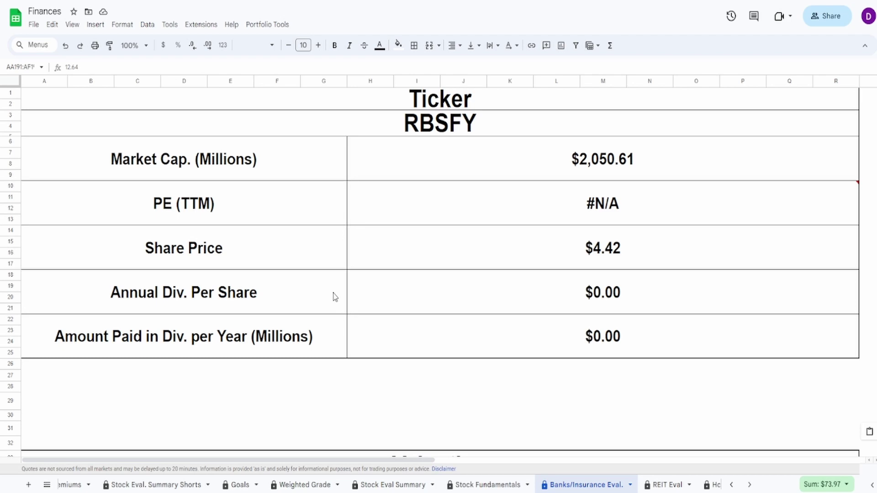
Inspect the formulas behind the RBSFY market cap, share price and #N/A PE cells.
left_click(479, 128)
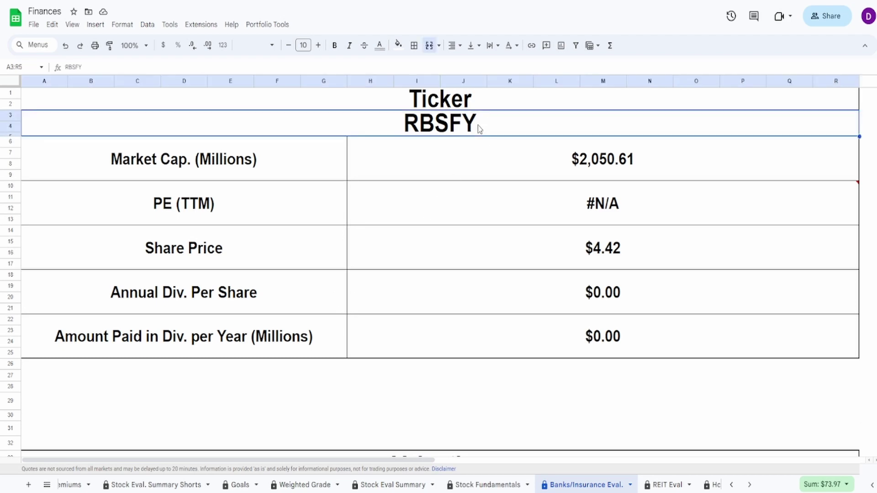
left_click(404, 177)
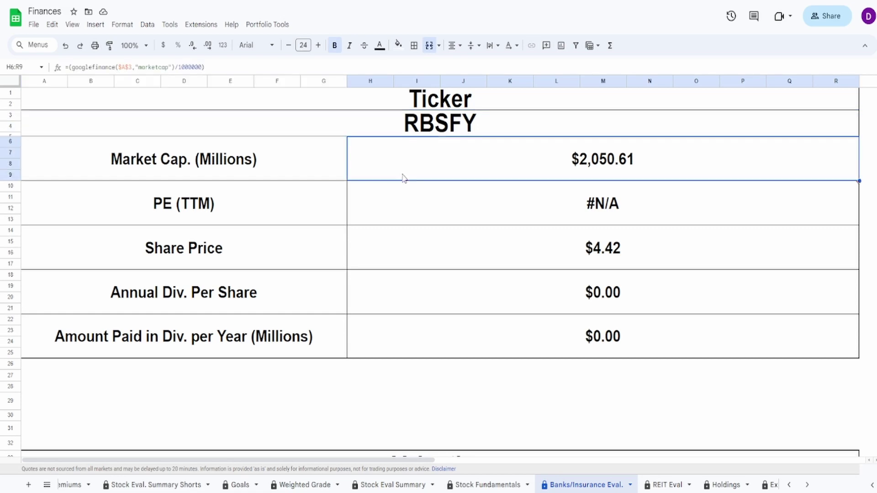
left_click(410, 239)
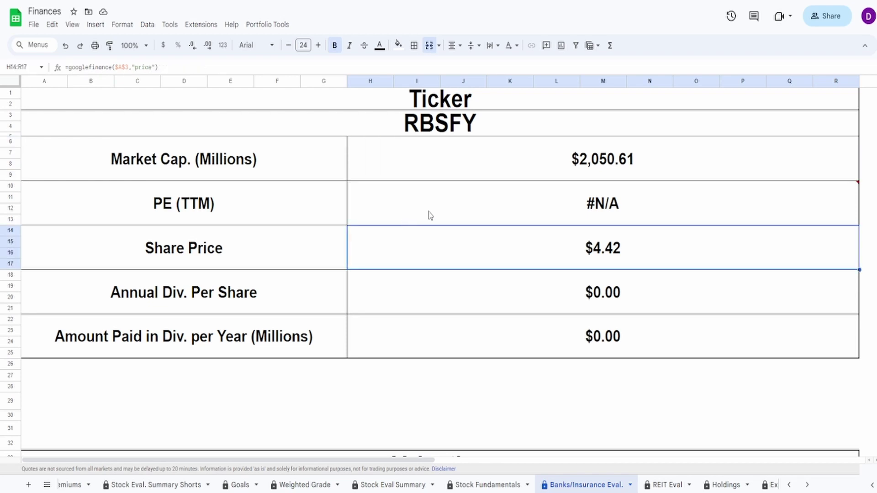
left_click(599, 220)
left_click(561, 252)
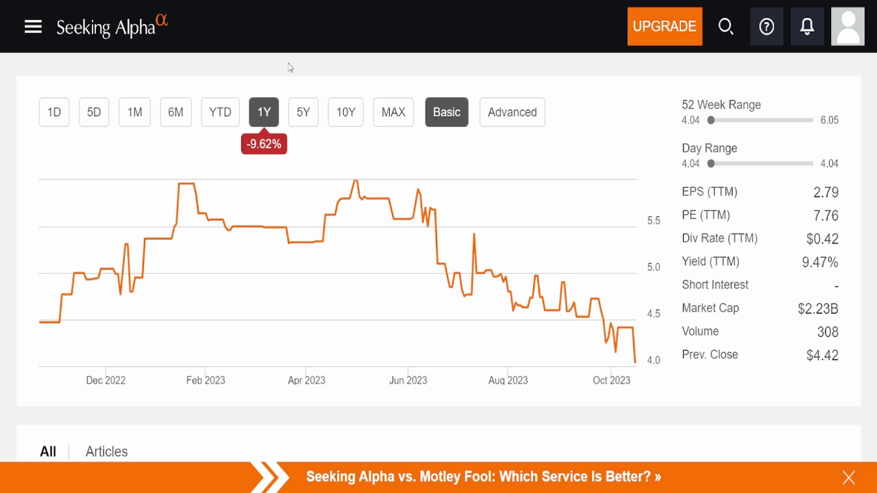
Show the RBSFY year-to-date price chart and note its 52-week low.
left_click(219, 111)
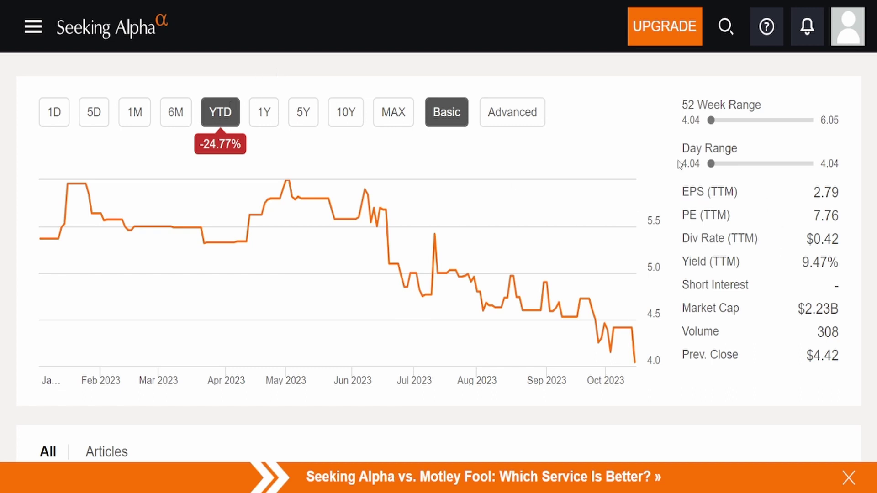
left_click_drag(708, 122, 658, 137)
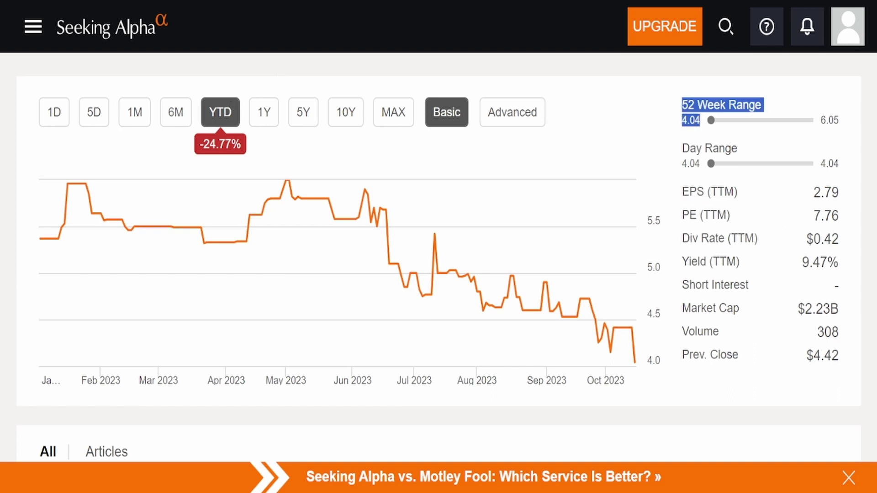
left_click(837, 119)
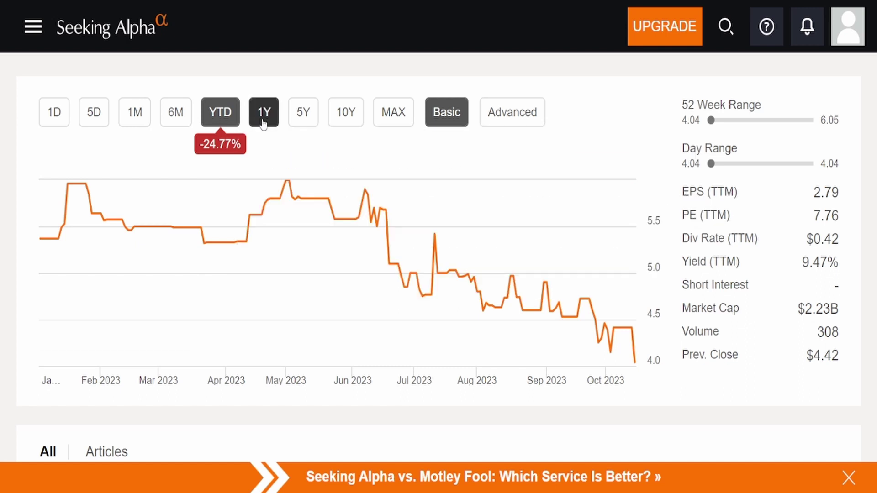
Note the current 4.04 price, then switch the chart to its full MAX history.
scroll(574, 150, "up", 5)
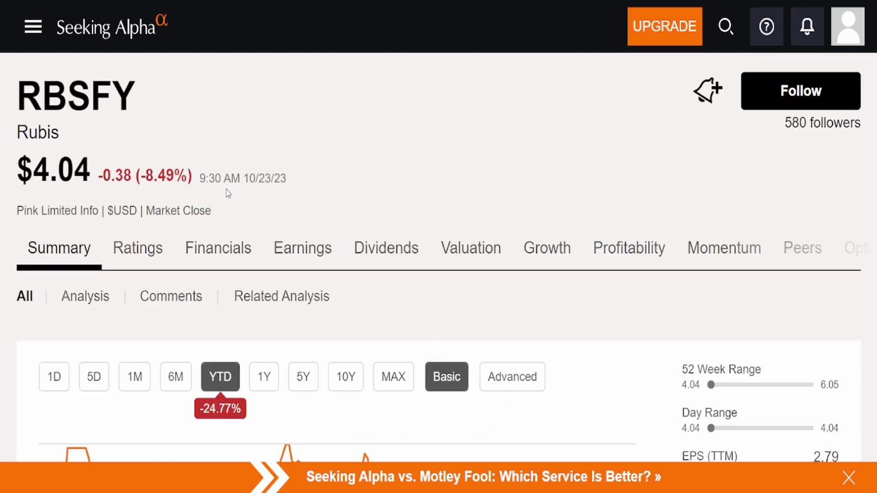
left_click_drag(33, 163, 94, 176)
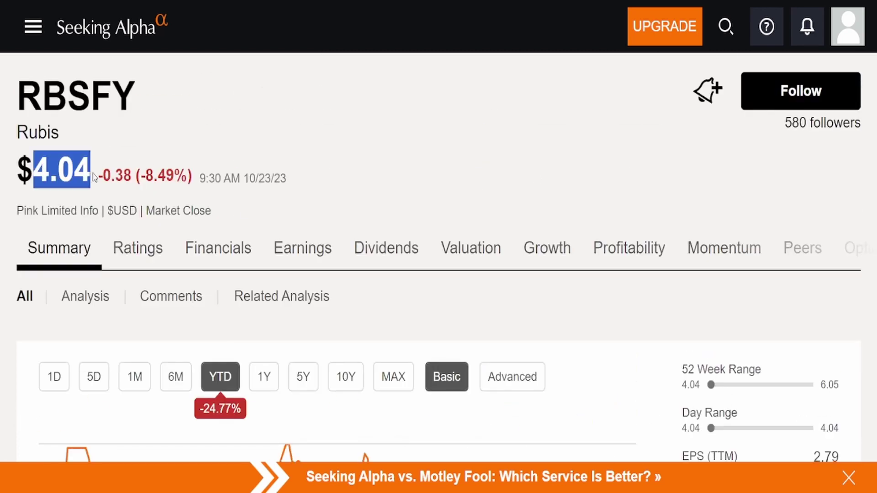
left_click(95, 177)
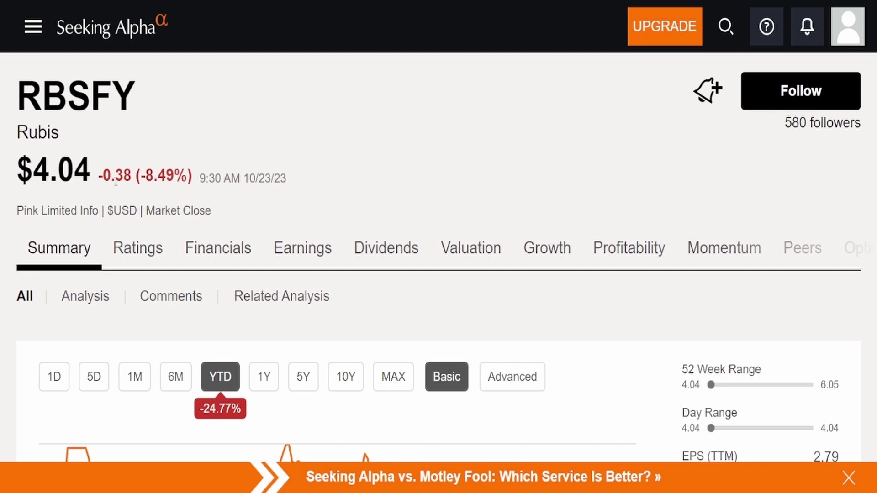
scroll(314, 201, "down", 5)
scroll(339, 173, "down", 1)
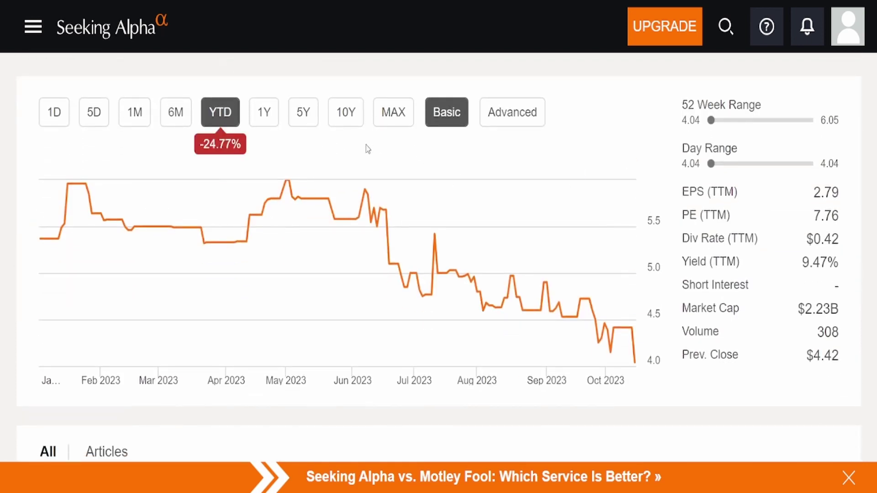
left_click(380, 122)
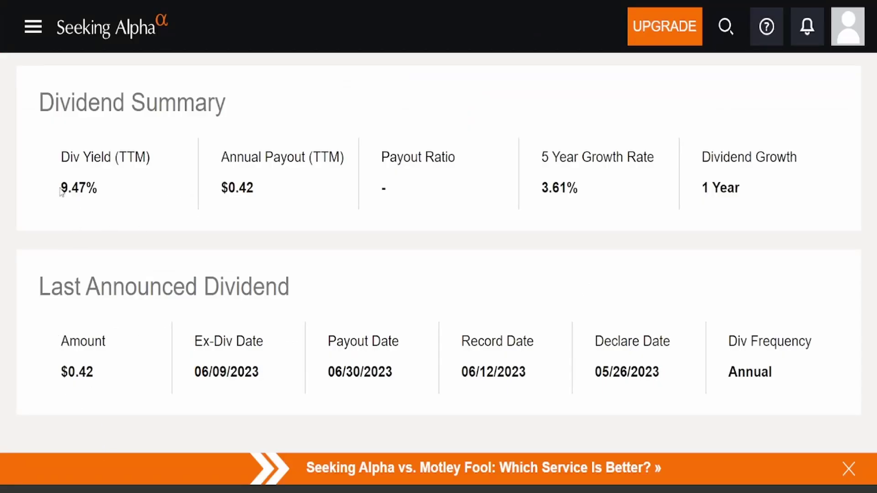
Highlight the 9.47% dividend yield, then scroll up toward the Dividend Scorecard.
left_click_drag(61, 191, 142, 201)
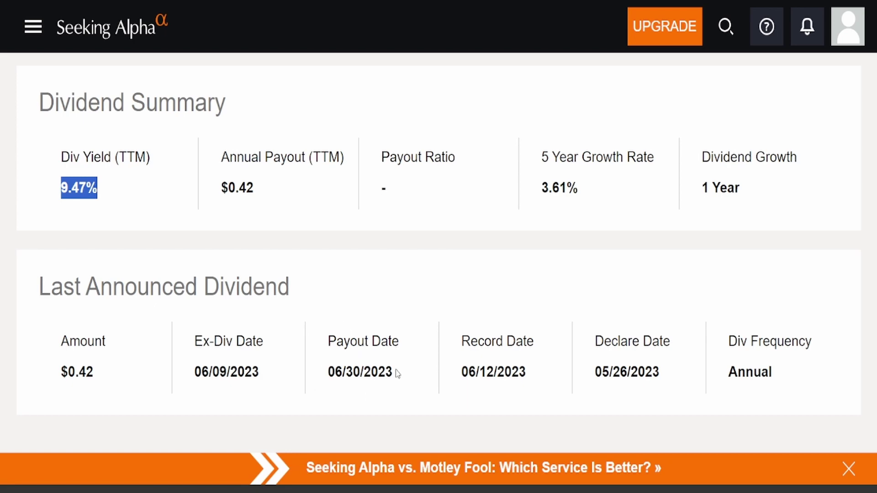
mouse_move(694, 342)
scroll(437, 372, "up", 1)
scroll(437, 373, "up", 10)
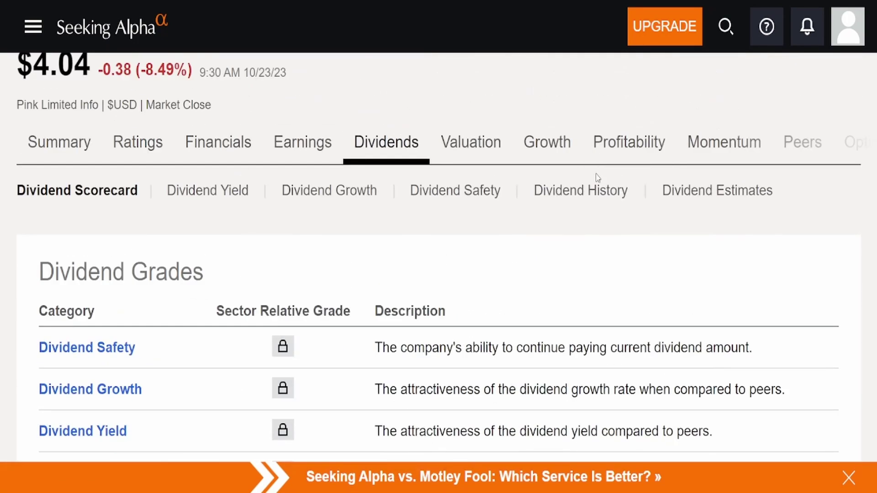
left_click(597, 189)
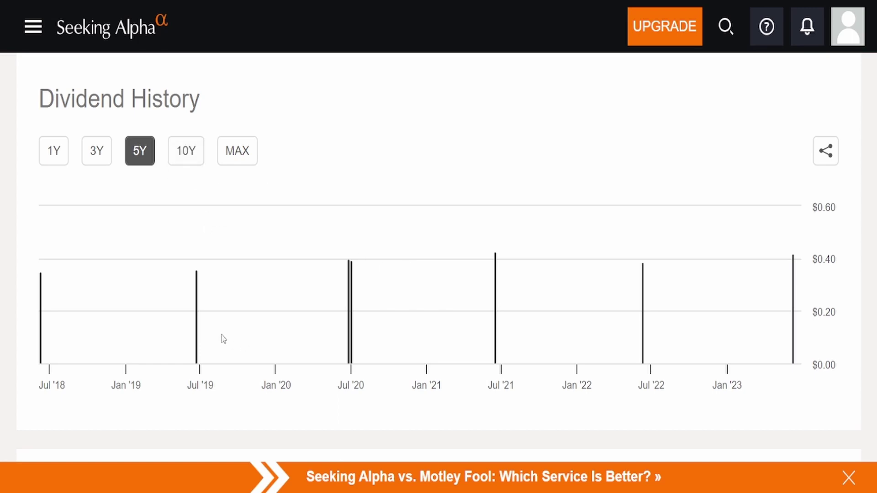
mouse_move(196, 317)
mouse_move(41, 307)
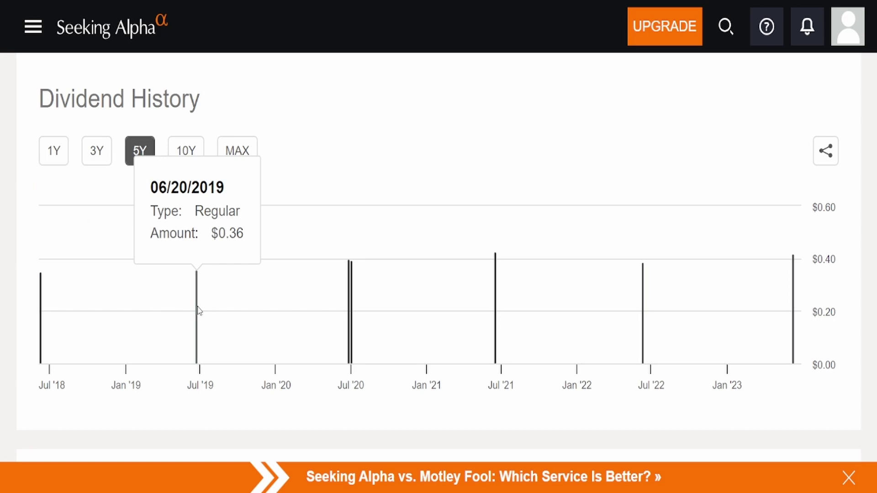
mouse_move(352, 307)
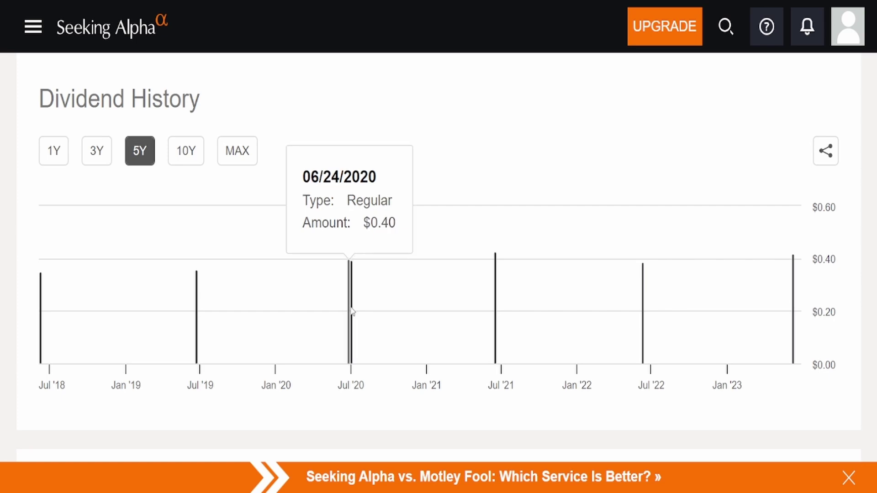
mouse_move(496, 317)
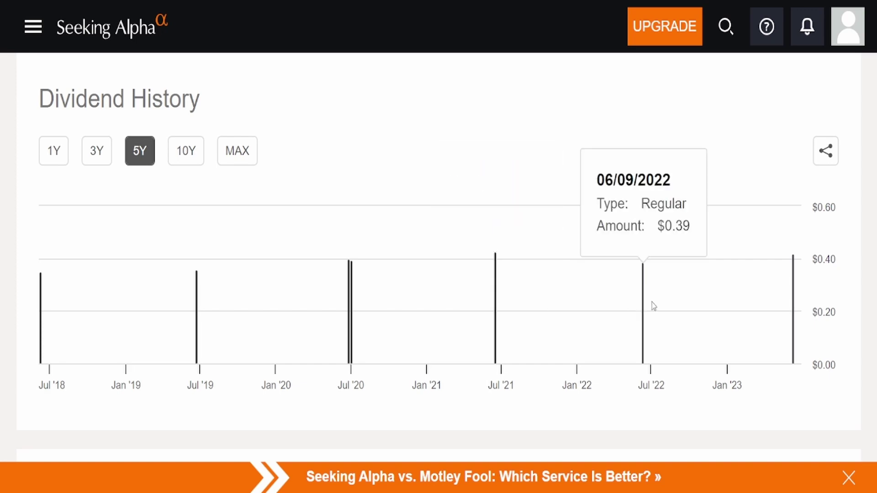
mouse_move(798, 310)
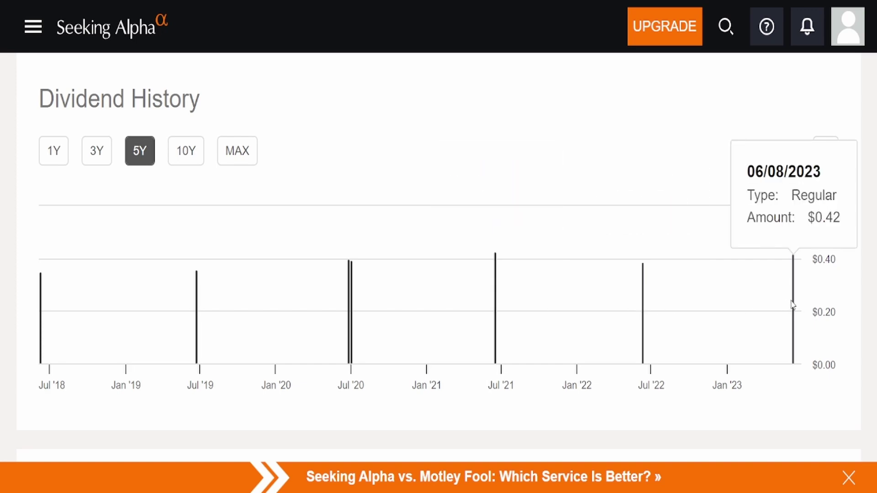
mouse_move(643, 292)
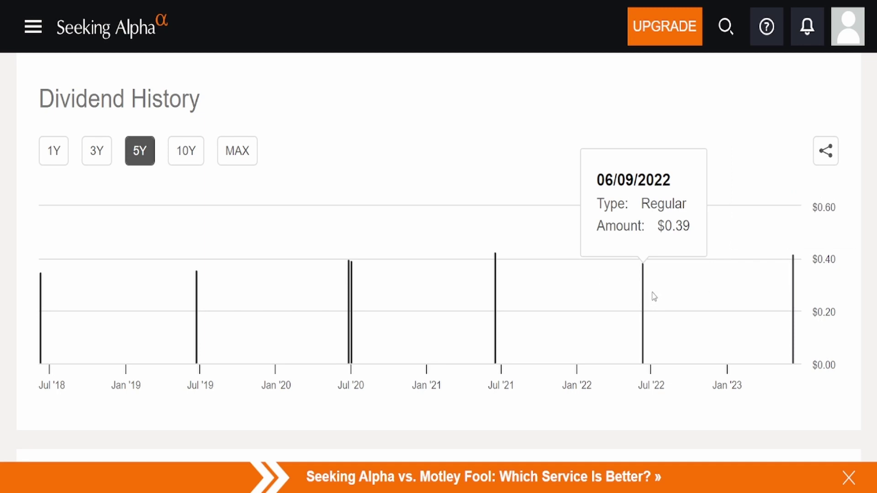
mouse_move(493, 279)
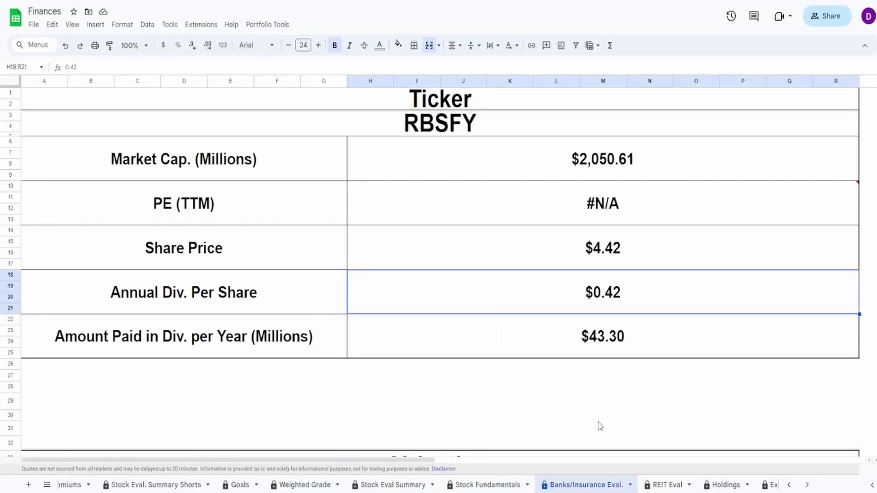
Check the Net Income results: the yearly dividend total, 1.13% change formula and 65.00% grade.
left_click(615, 337)
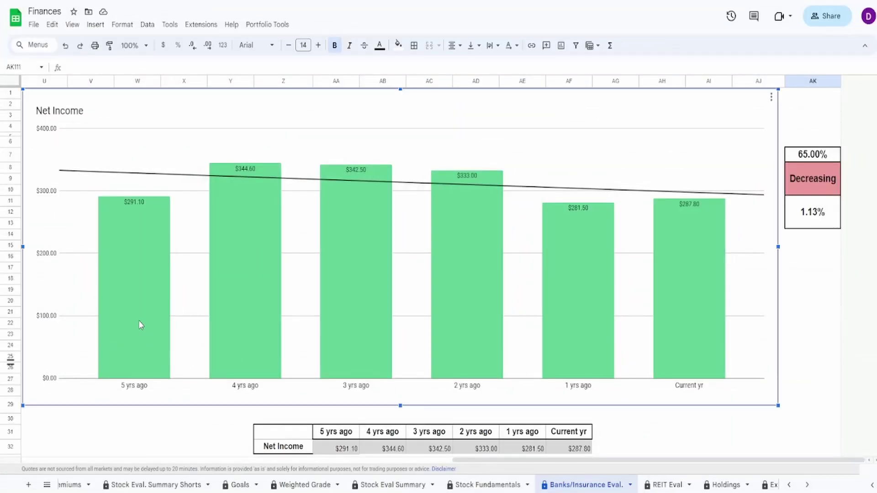
mouse_move(120, 313)
mouse_move(689, 319)
left_click(801, 223)
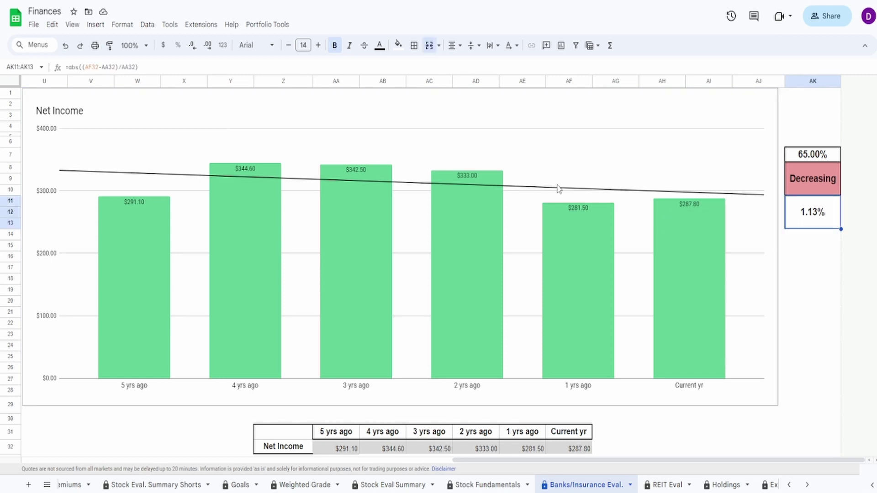
left_click(238, 229)
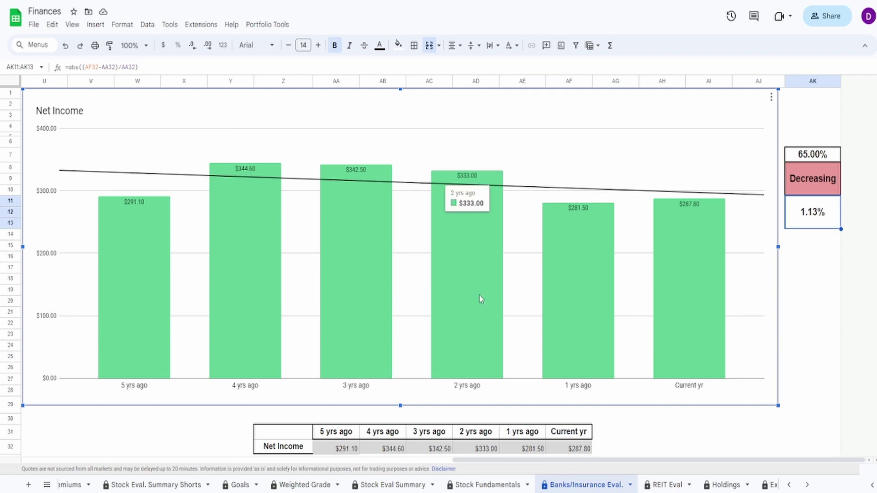
mouse_move(337, 283)
mouse_move(554, 301)
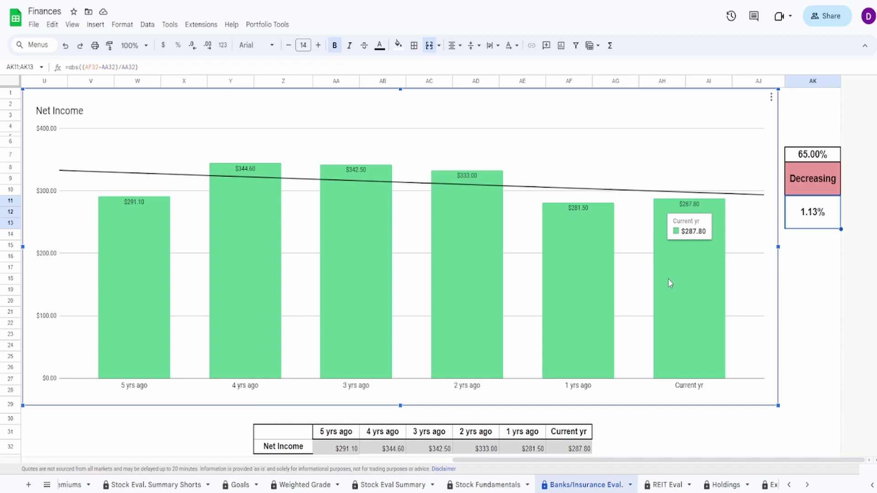
left_click(818, 156)
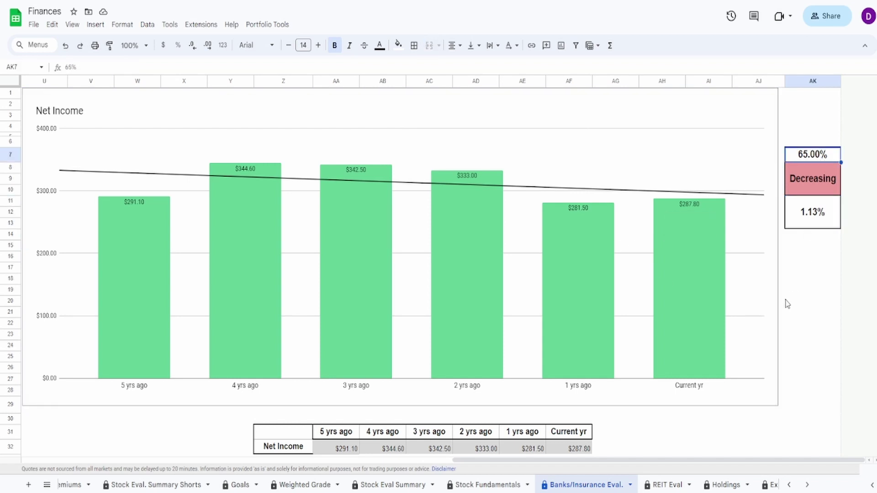
Review the Total Revenue chart, its 55% change formula and 95.00% grade.
scroll(777, 299, "down", 10)
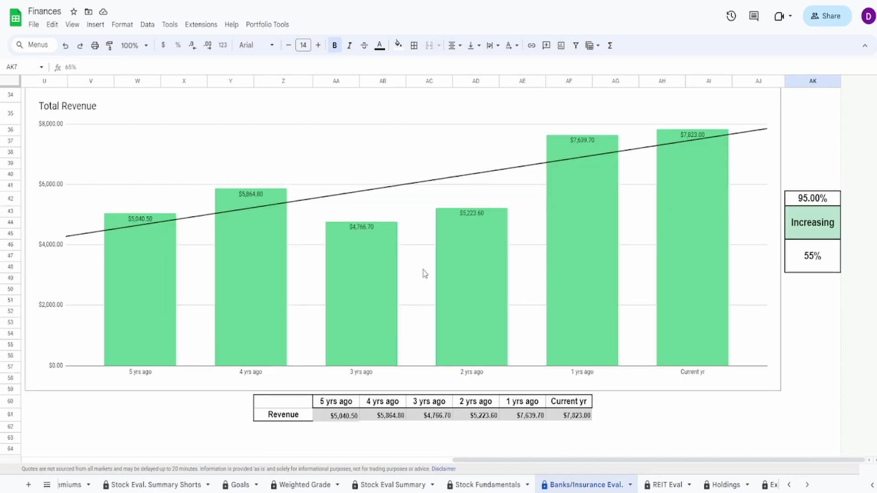
left_click(155, 292)
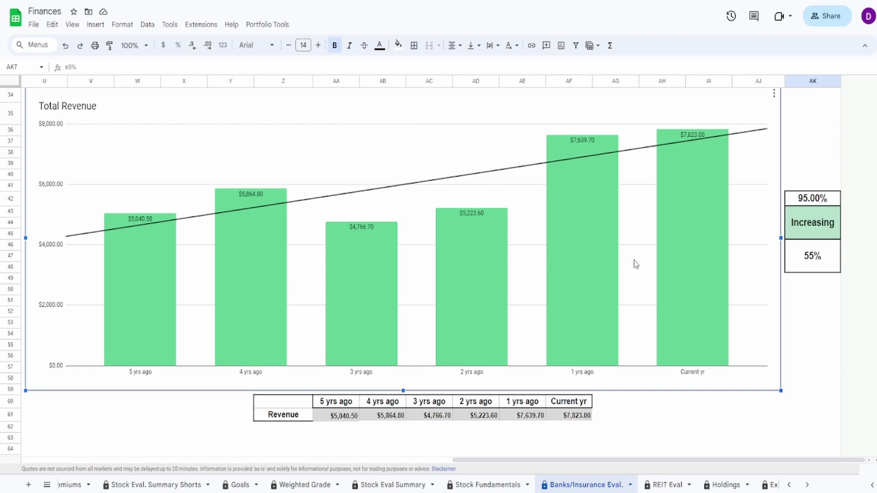
mouse_move(691, 248)
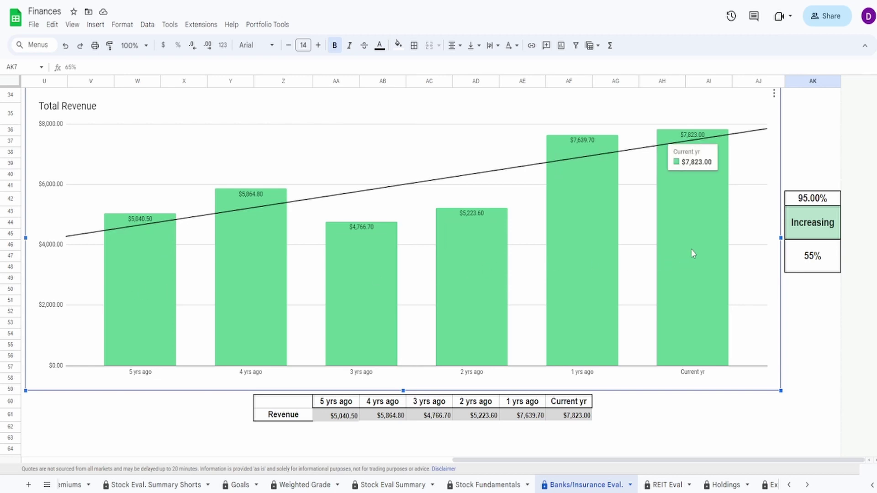
left_click(812, 271)
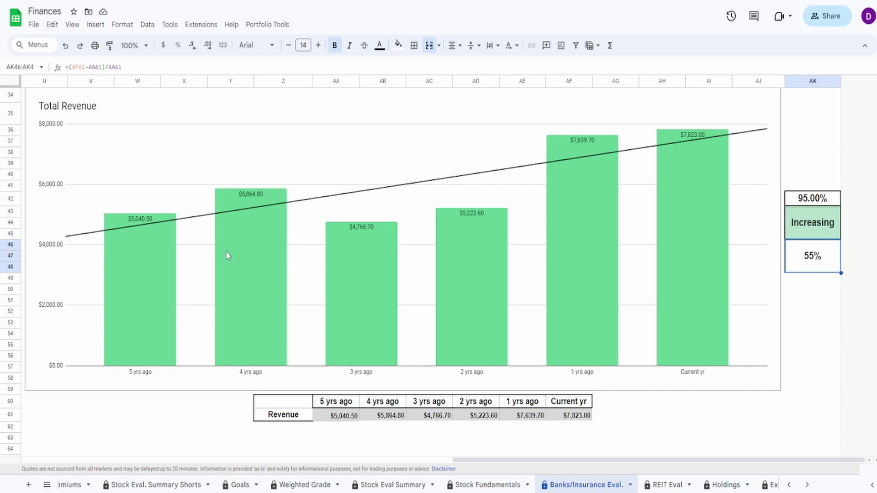
left_click(352, 267)
mouse_move(379, 315)
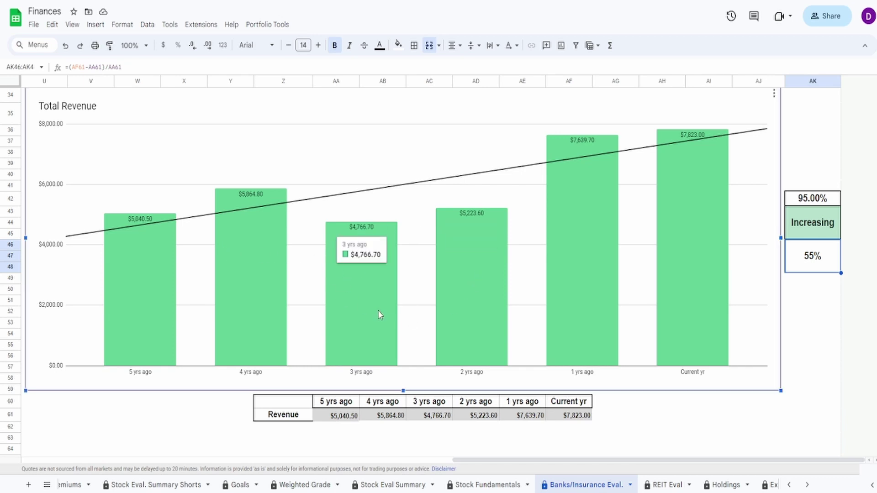
mouse_move(443, 308)
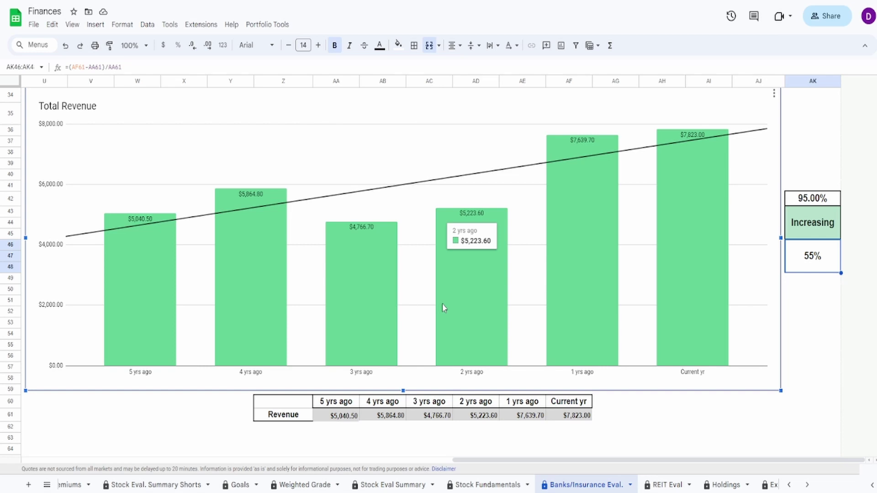
mouse_move(138, 247)
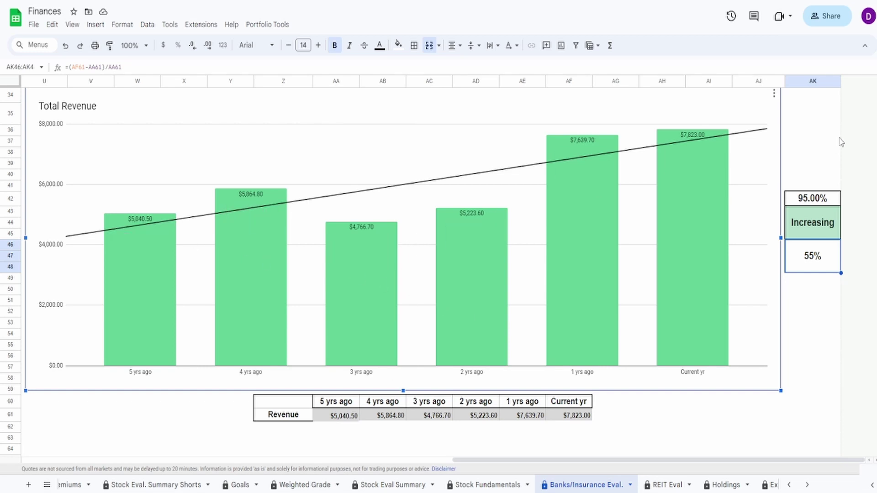
left_click(798, 203)
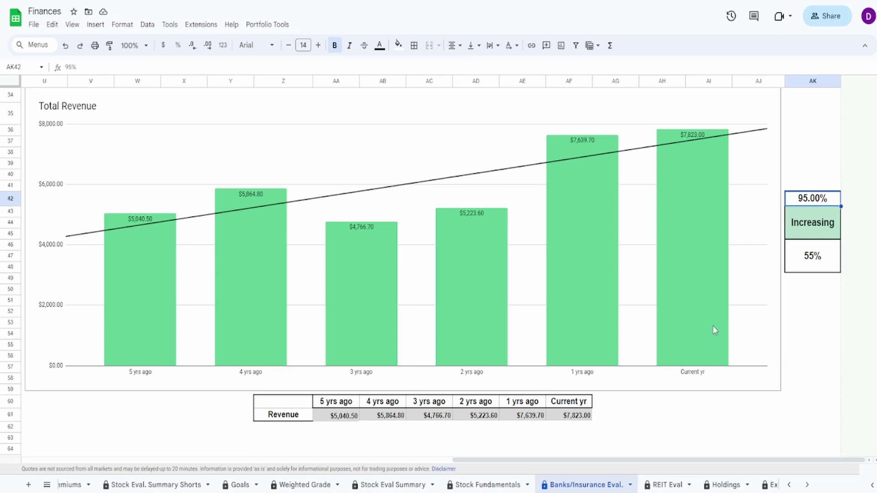
Review the Shares Outstanding chart bars, its 6.51% change formula and 75.00% grade.
scroll(714, 326, "down", 10)
left_click(557, 310)
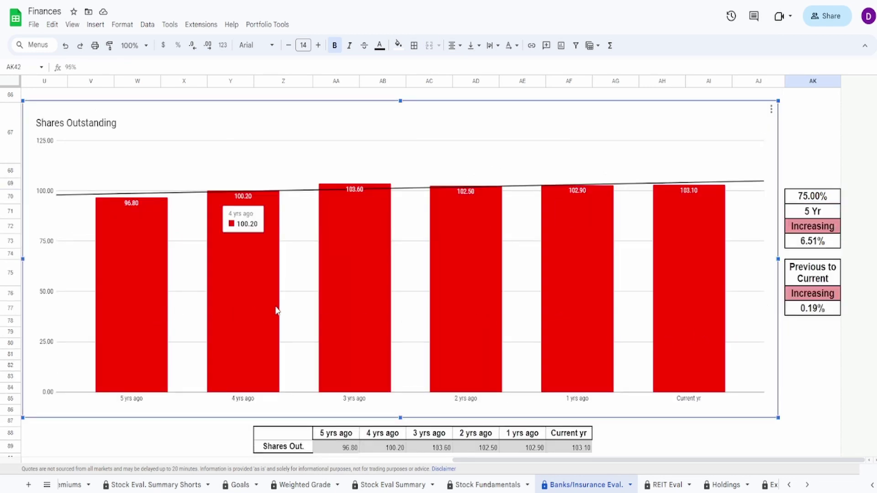
mouse_move(138, 276)
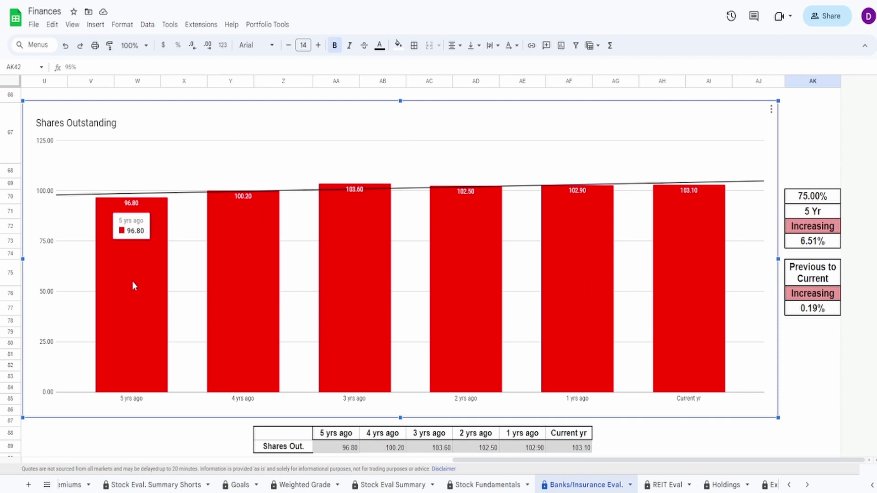
mouse_move(713, 263)
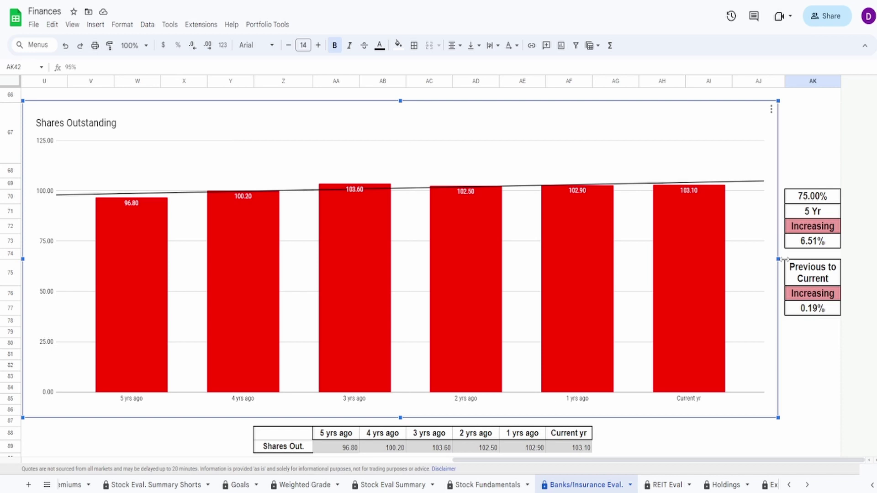
left_click(835, 246)
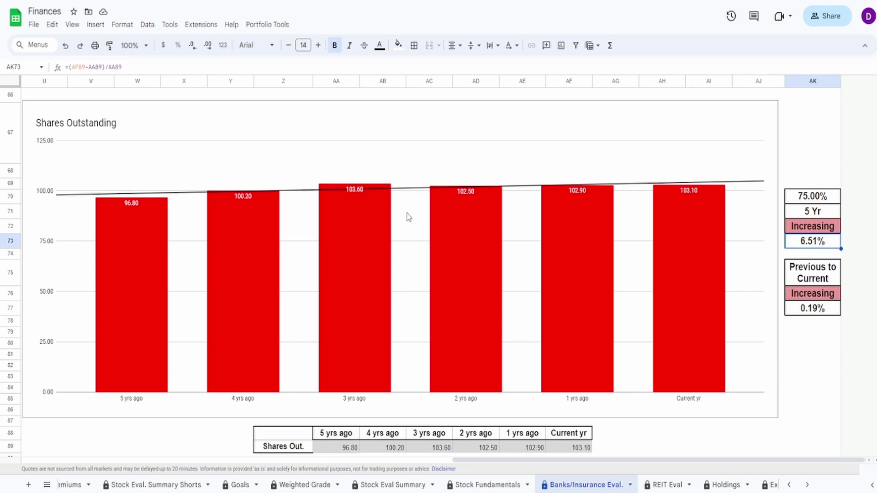
left_click(366, 215)
mouse_move(262, 270)
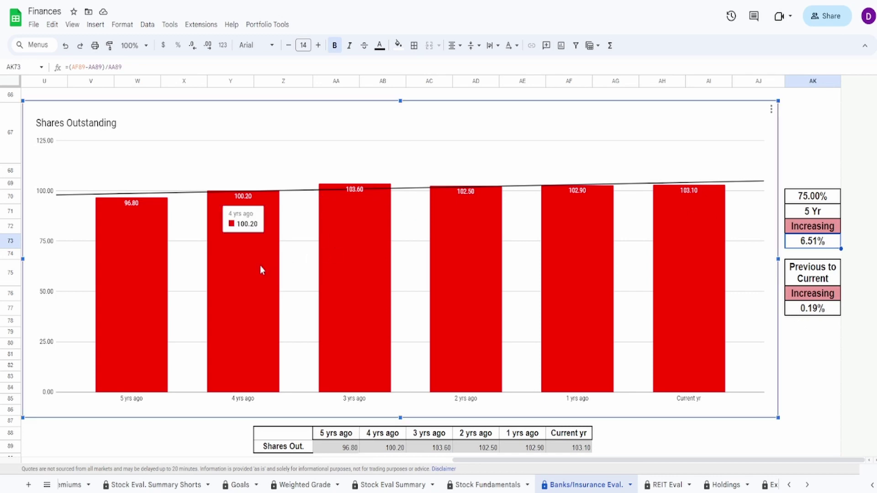
mouse_move(353, 256)
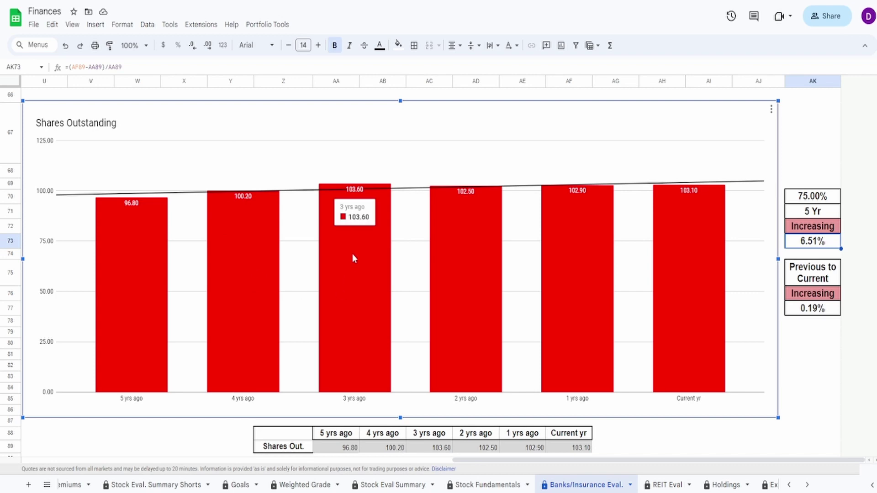
mouse_move(456, 277)
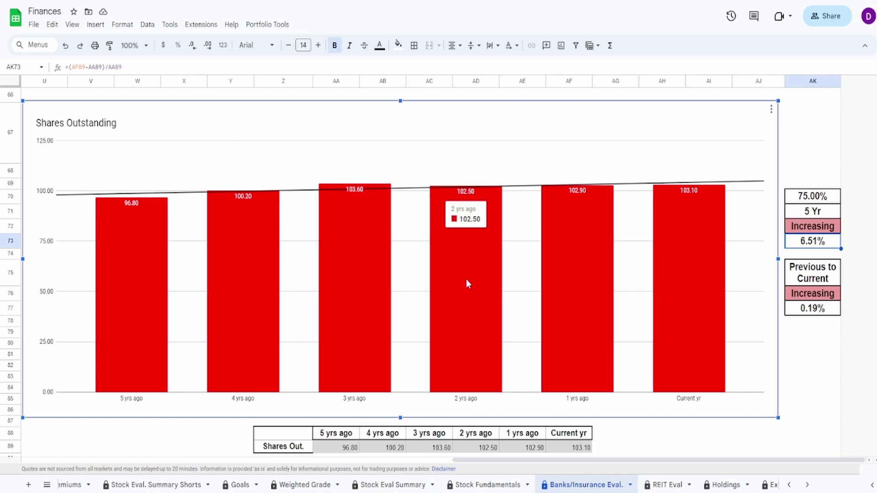
mouse_move(703, 254)
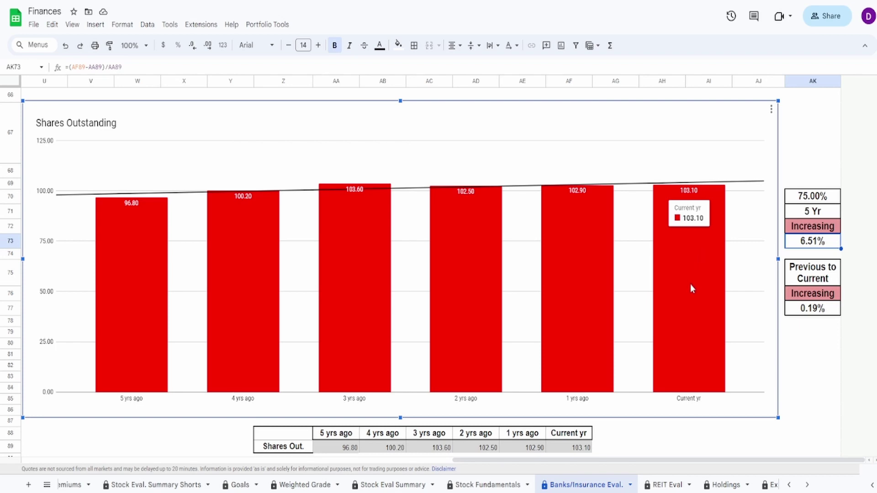
left_click(803, 199)
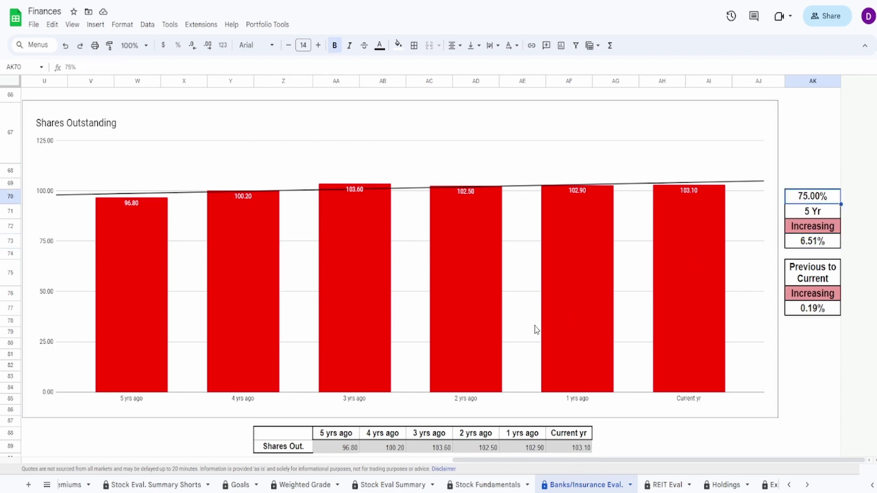
Inspect the average assets, liabilities and Assets-minus-Liabilities formulas and 65.00% grade, then note Net Income's 65%.
scroll(366, 288, "down", 5)
left_click(314, 276)
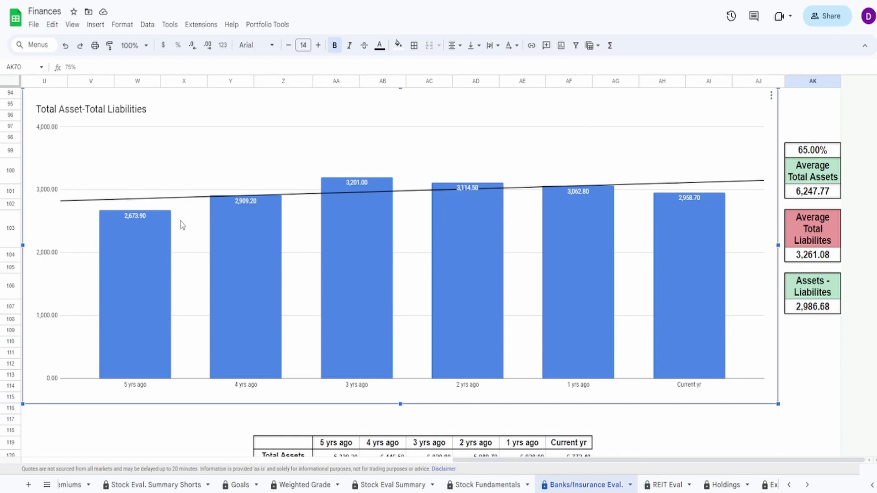
left_click(830, 192)
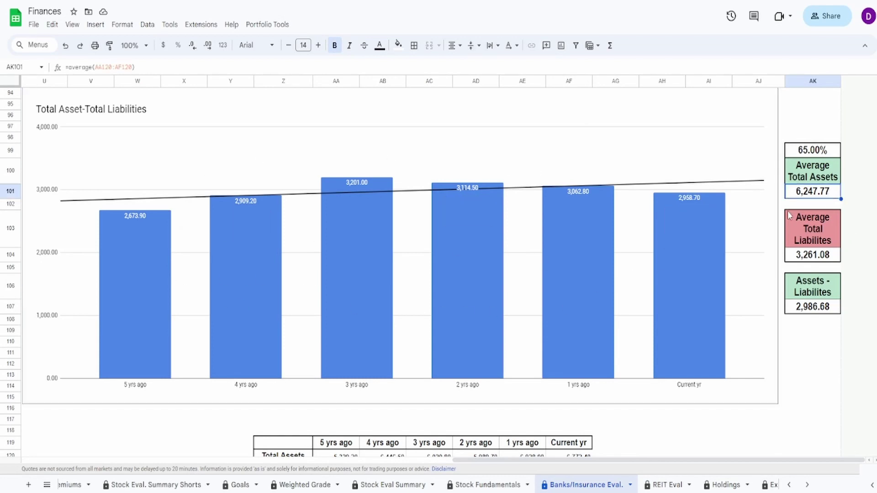
left_click(813, 258)
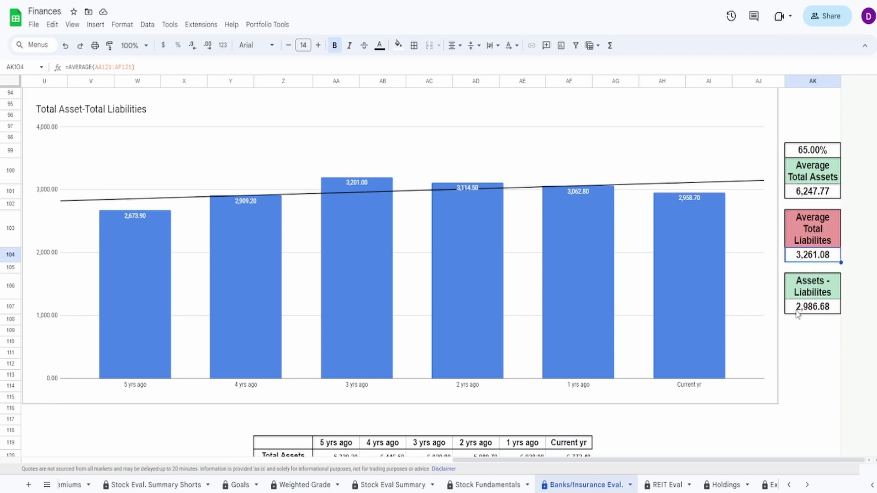
left_click(799, 311)
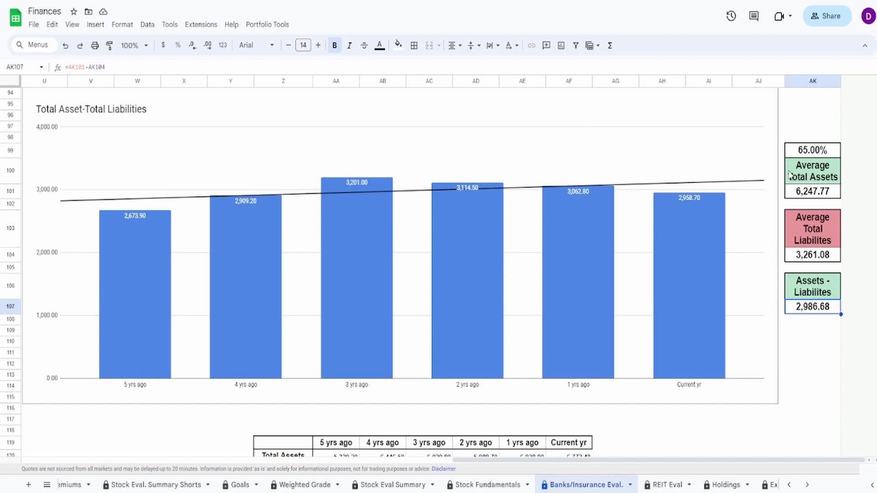
left_click(802, 155)
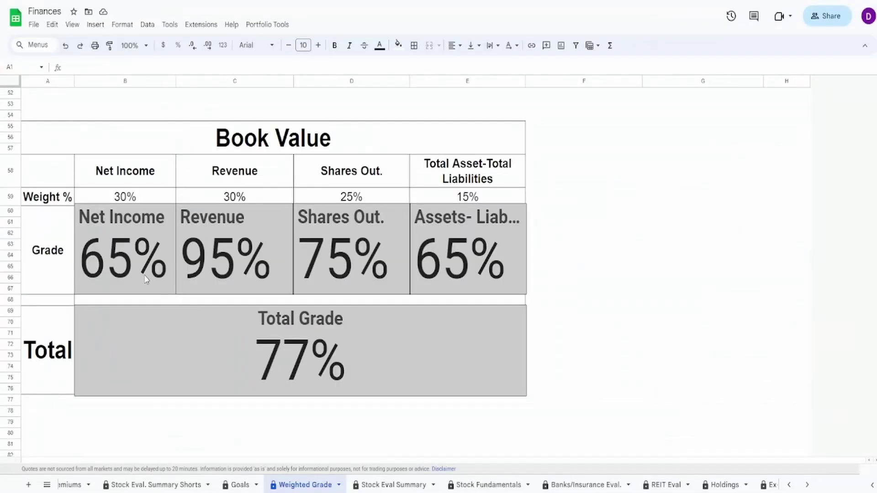
left_click(139, 266)
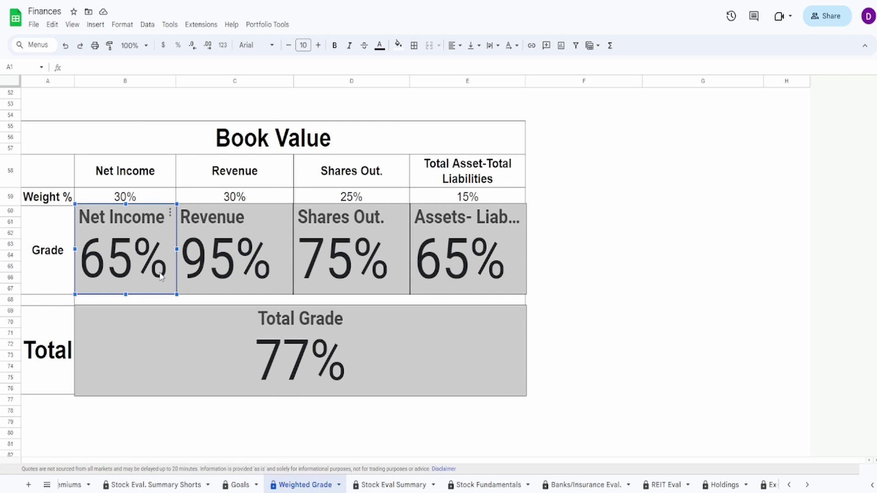
Go over the Revenue 95%, Shares Out. 75%, Assets-Liab. 65% grades and the 77% Total Grade.
left_click(204, 273)
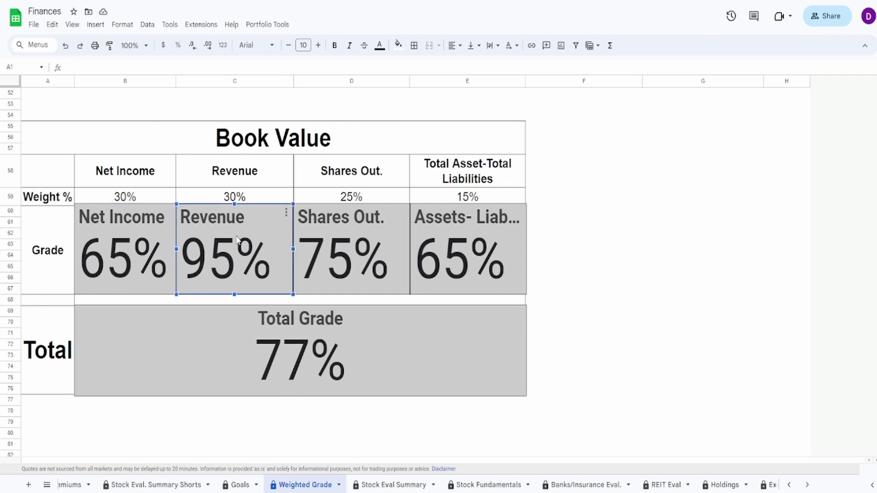
left_click(311, 268)
left_click(459, 259)
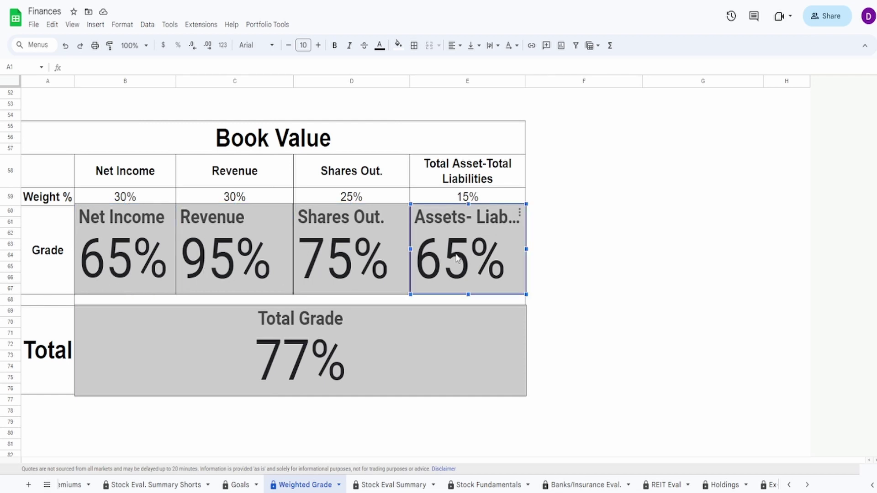
left_click(260, 386)
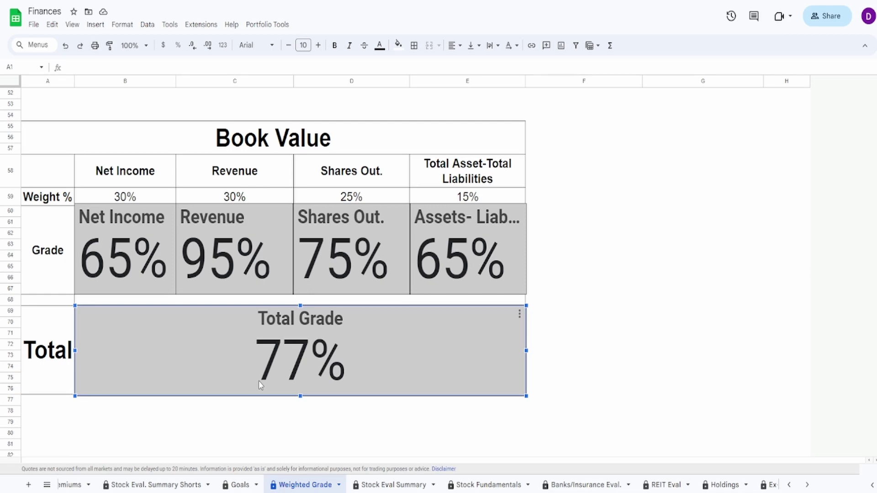
left_click(204, 259)
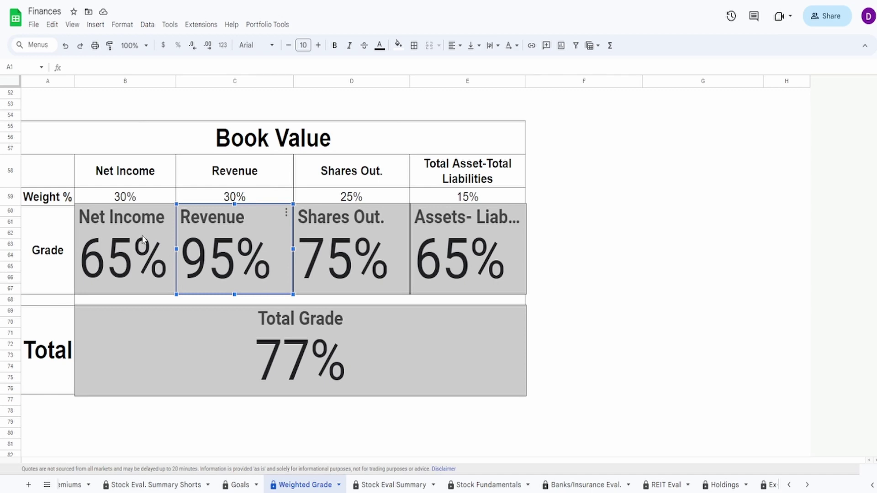
left_click(107, 239)
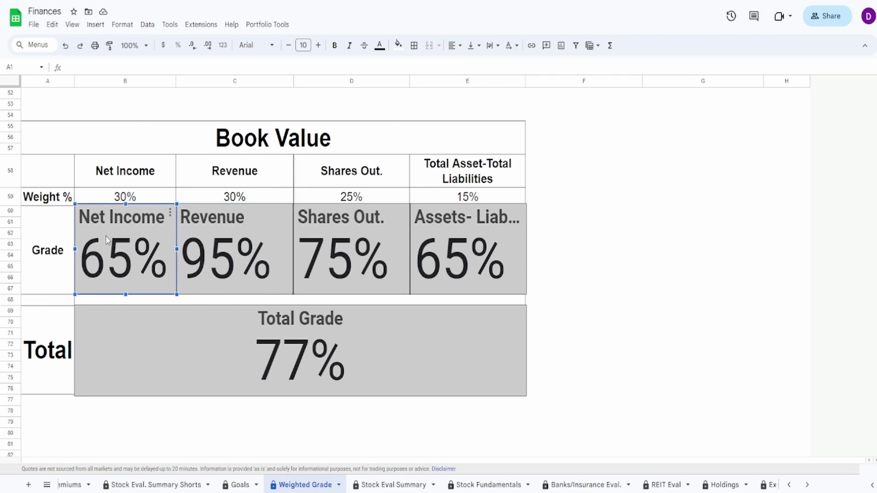
left_click(490, 233)
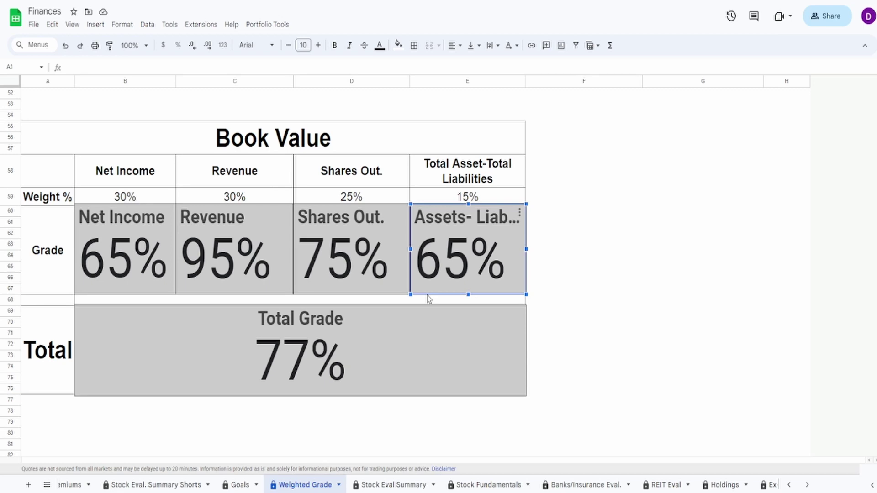
left_click(323, 417)
left_click(319, 375)
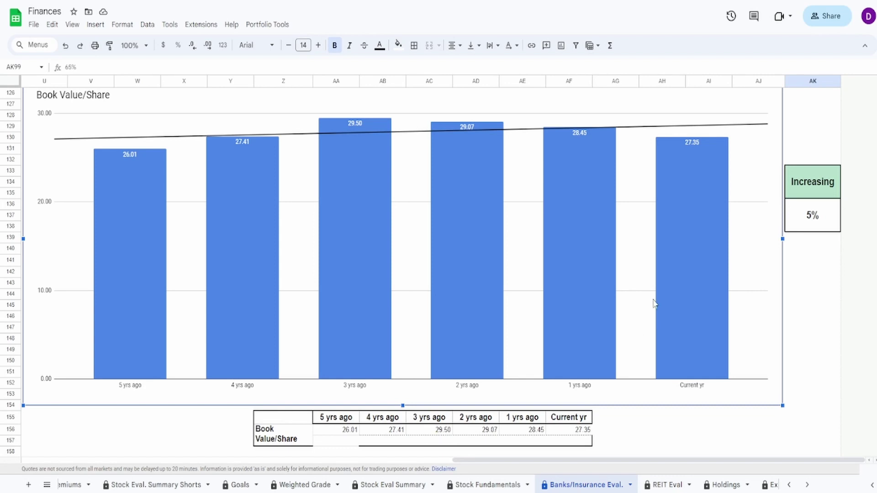
Scroll down to the Tangible Book Value/Share chart and select it.
mouse_move(691, 293)
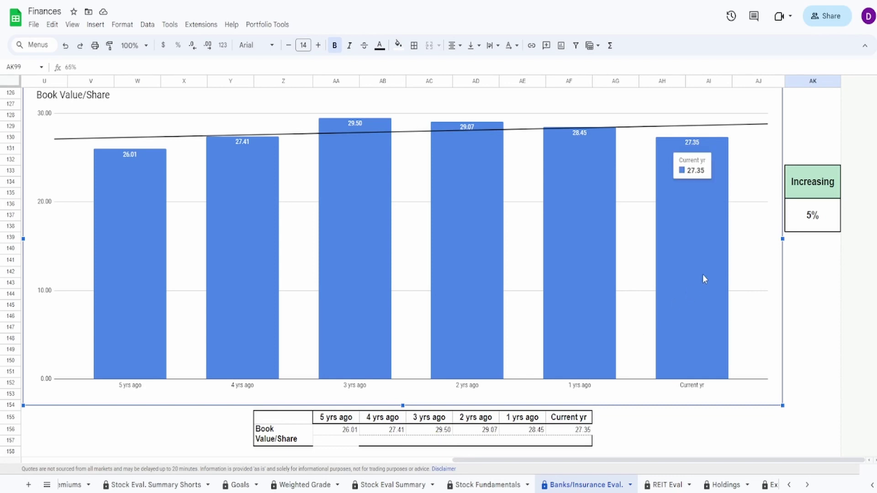
scroll(578, 345, "down", 8)
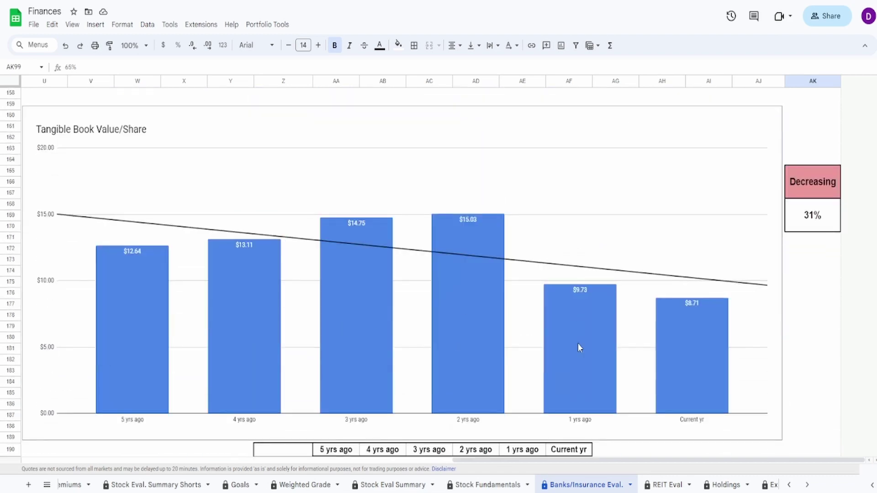
left_click(686, 346)
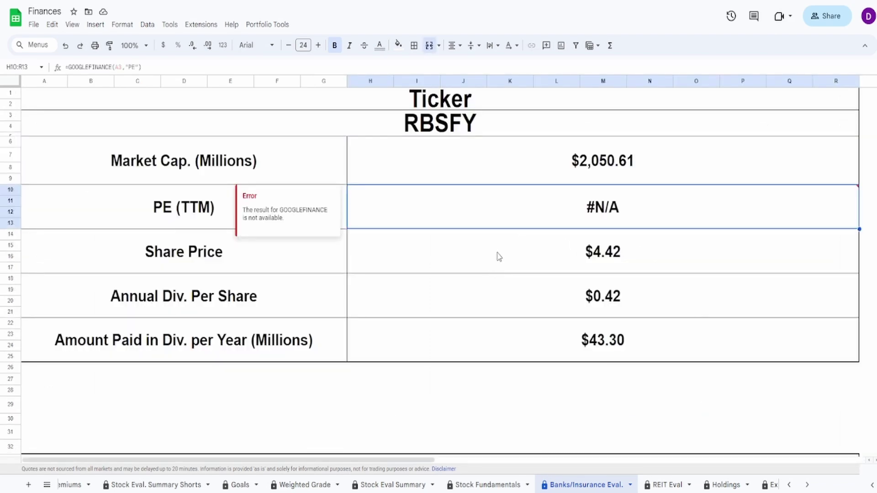
Inspect the Share Price formula and the 0.16 Price/Current Book Value ratio formula.
left_click(612, 259)
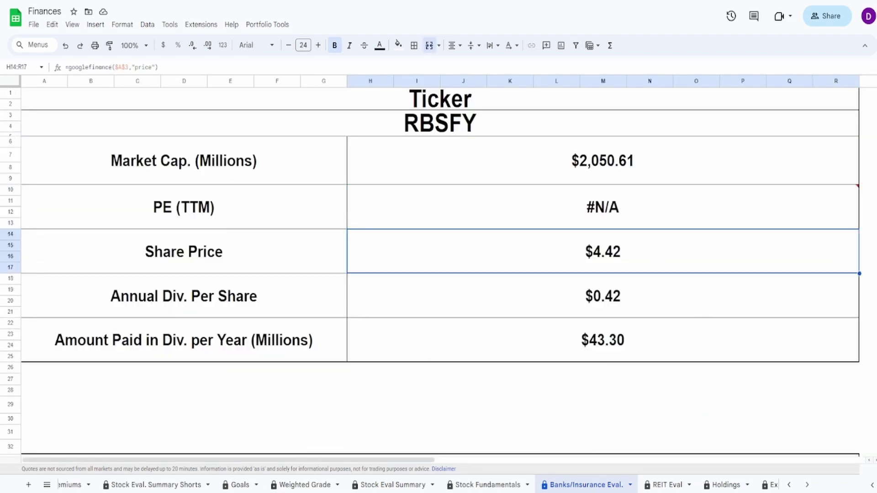
scroll(546, 342, "down", 7)
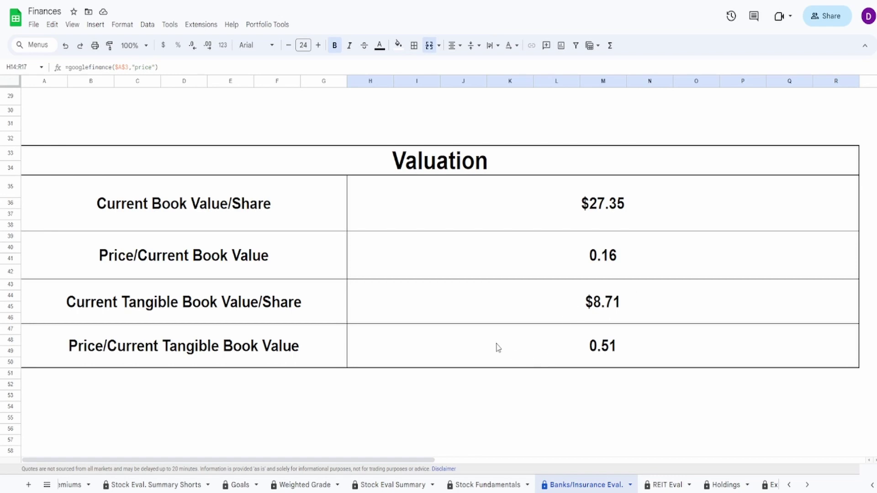
left_click(216, 273)
left_click(633, 263)
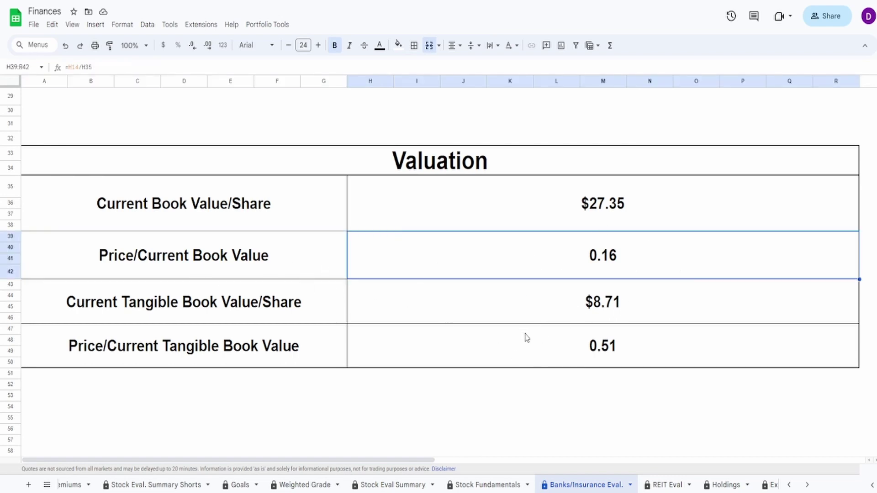
Compare the 0.51 price-to-tangible-book formula against the Price/Current Book Value formula.
left_click(569, 364)
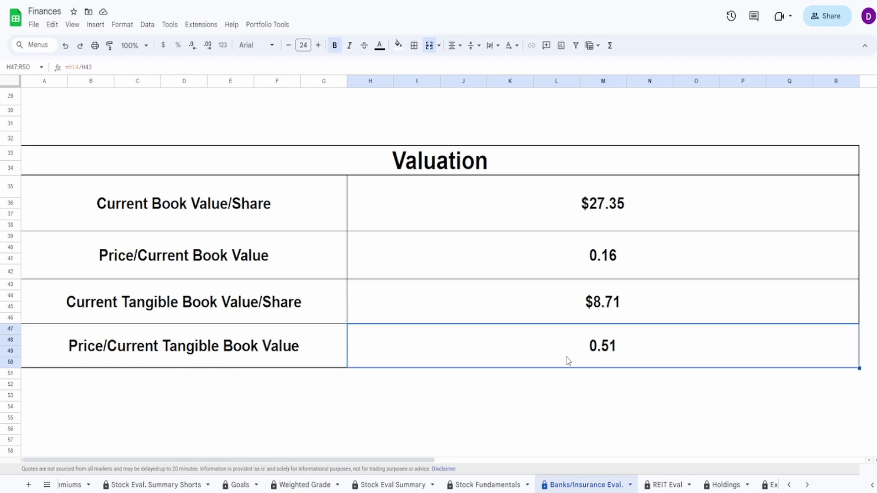
scroll(487, 413, "down", 1)
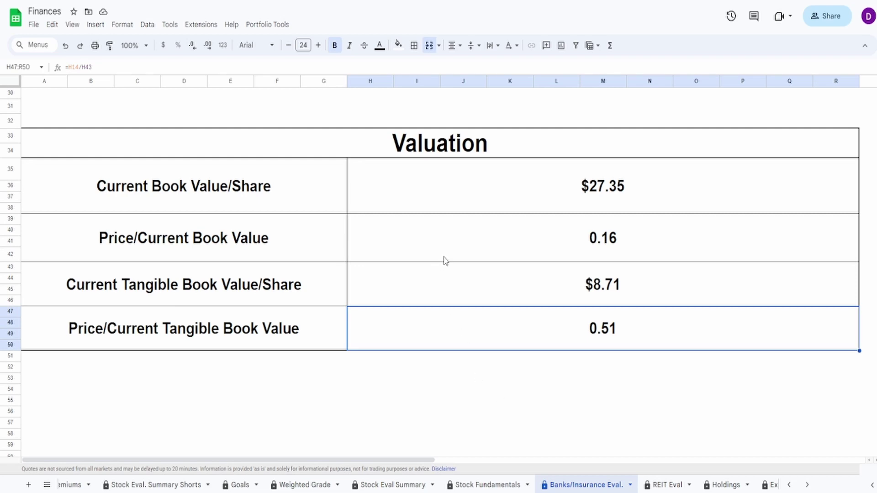
left_click(540, 254)
left_click(534, 328)
Inspect the Monthly Income, Annual Dividends and shares-per-monthly-income formulas in the Dividends at Current Price table.
scroll(411, 356, "down", 1)
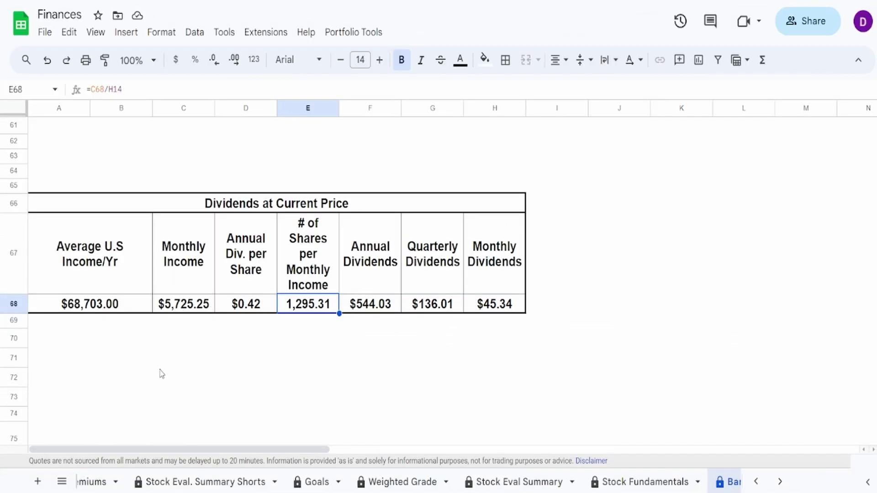
left_click(178, 305)
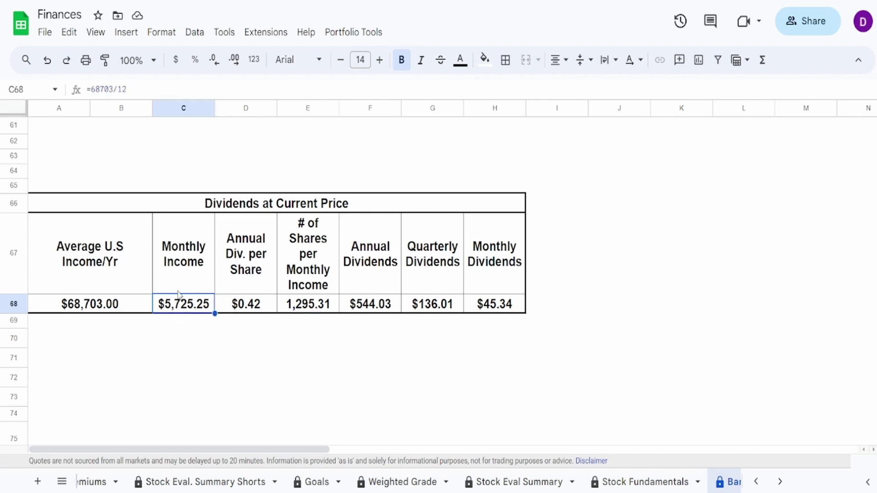
left_click(369, 307)
left_click(305, 304)
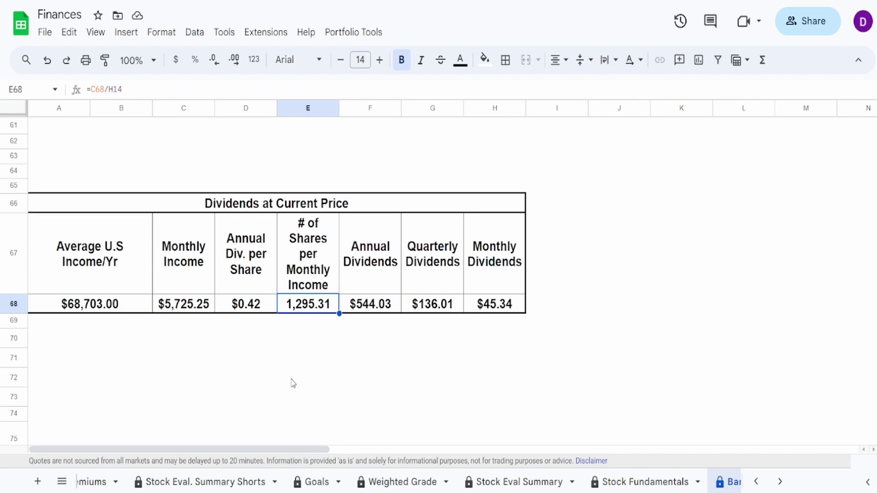
left_click(373, 303)
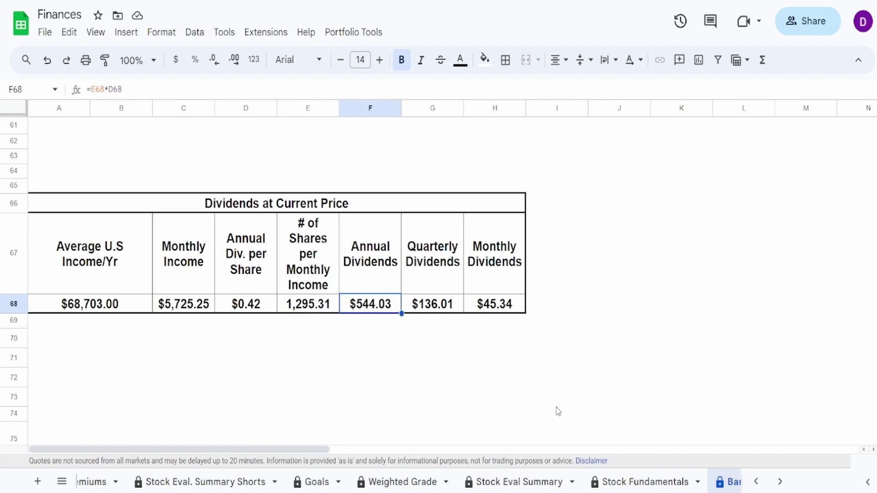